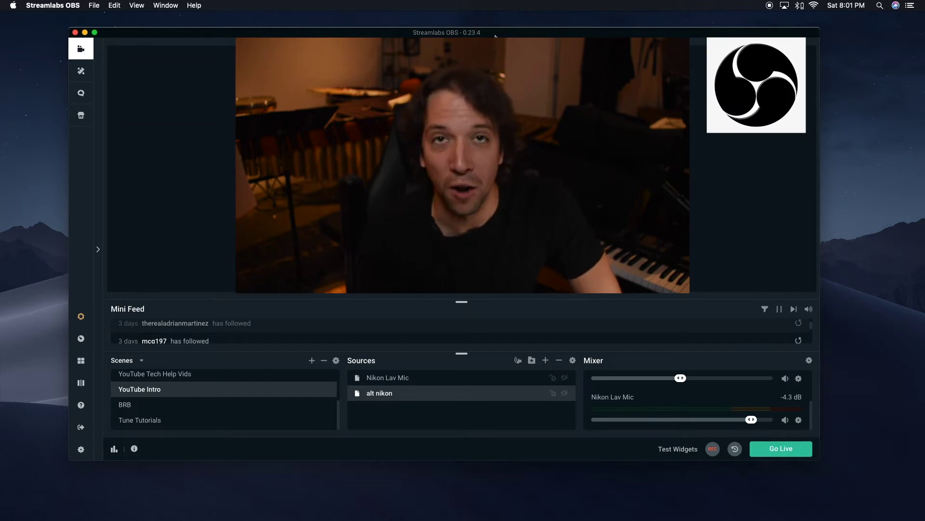
# Step: Reposition the Streamlabs OBS window and deselect the alt nikon source
pyautogui.moveTo(495, 36); pyautogui.dragTo(503, 31)
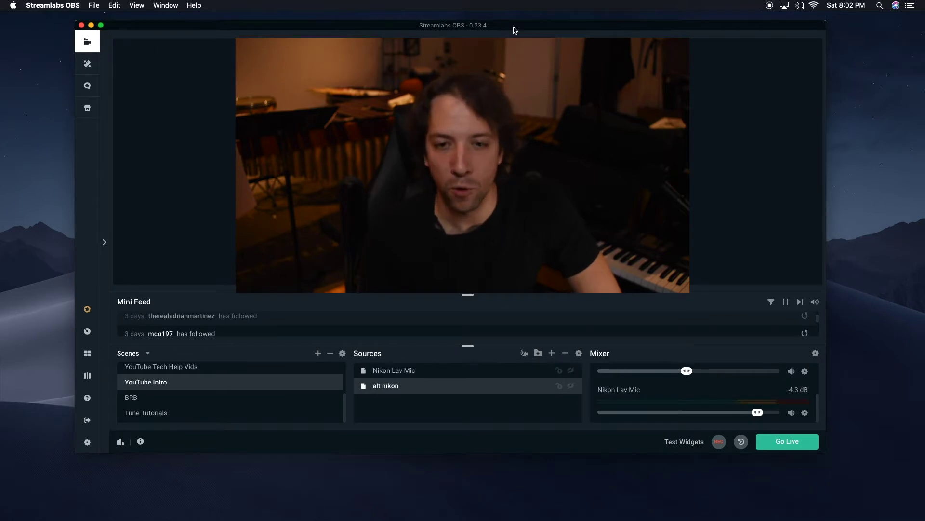
pyautogui.moveTo(515, 30); pyautogui.dragTo(510, 25)
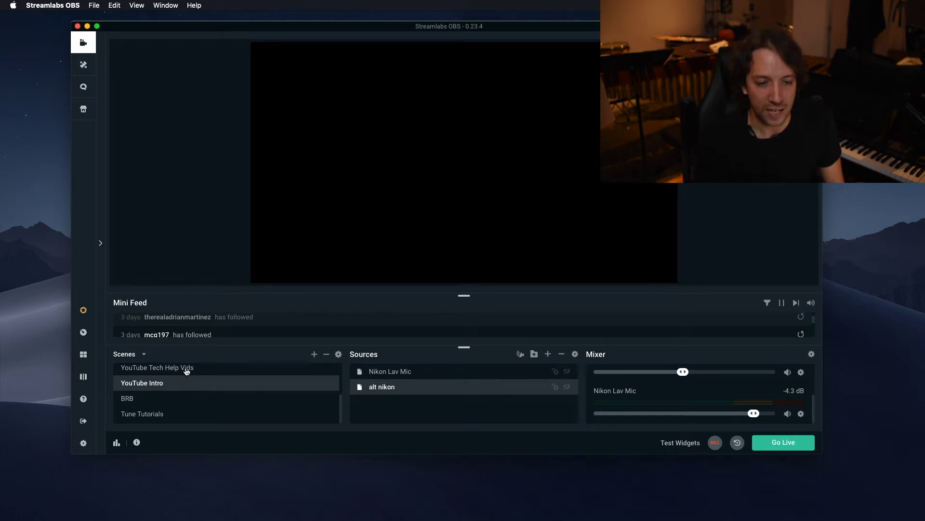
pyautogui.scroll(3, 203, 399)
pyautogui.scroll(-3, 204, 398)
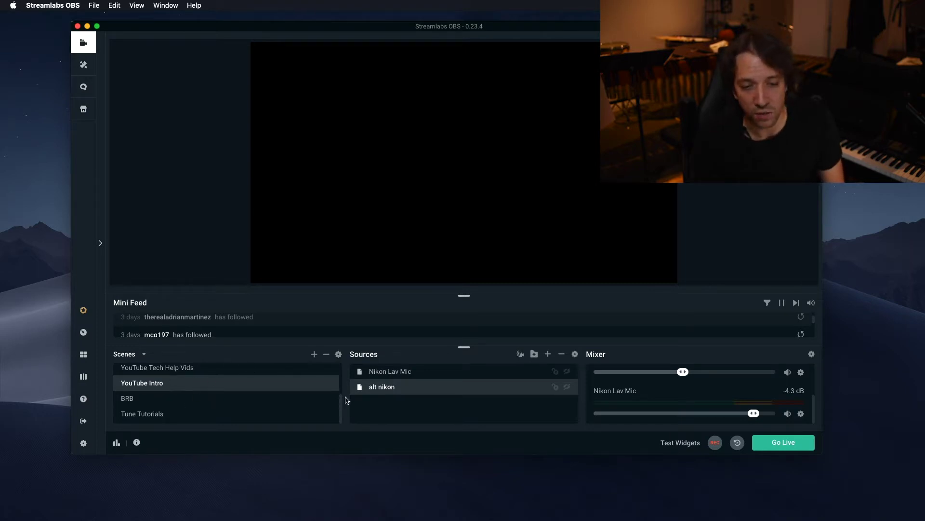
pyautogui.click(164, 384)
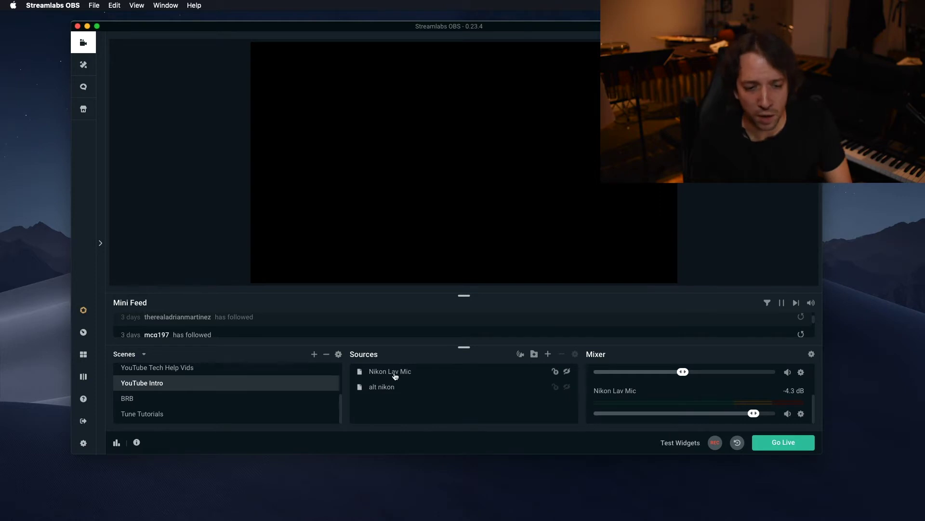
# Step: Add a new scene named Zoom lesson and drag the divider up to enlarge the bottom panels
pyautogui.click(314, 355)
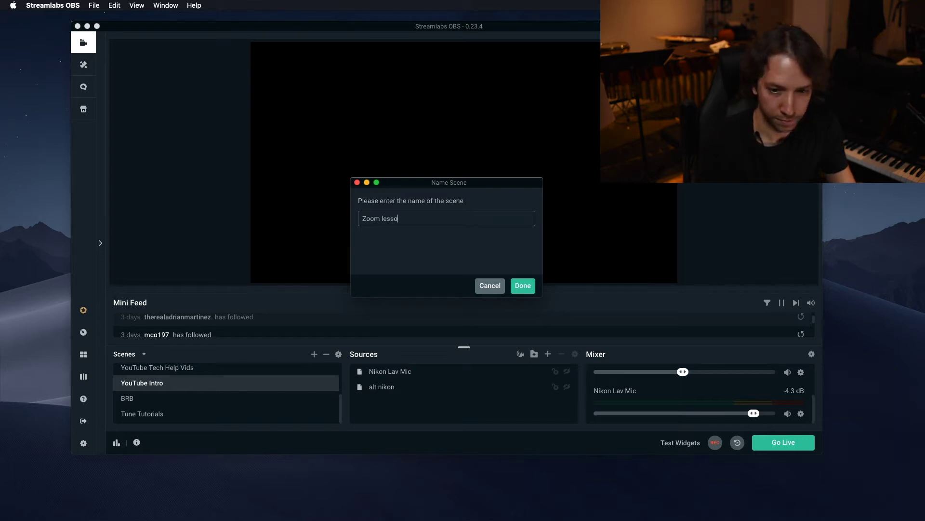
pyautogui.click(523, 285)
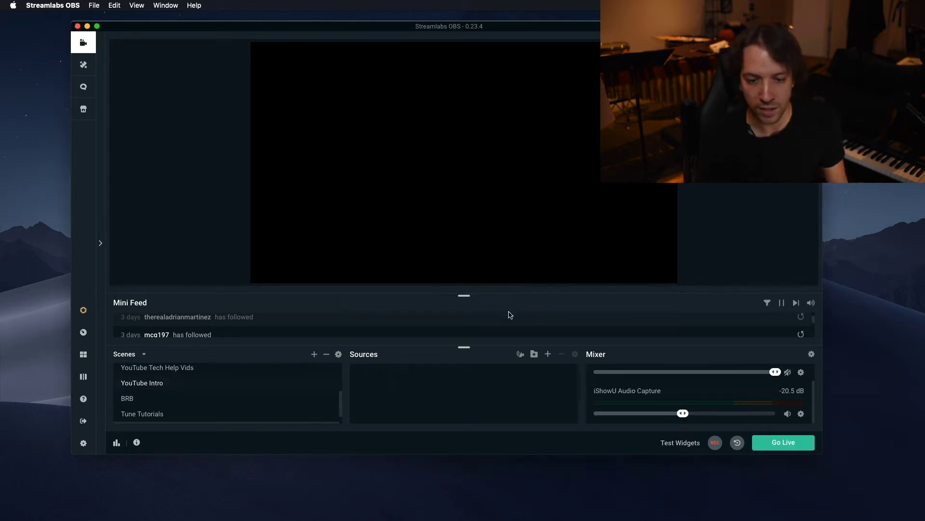
pyautogui.moveTo(467, 353); pyautogui.dragTo(458, 281)
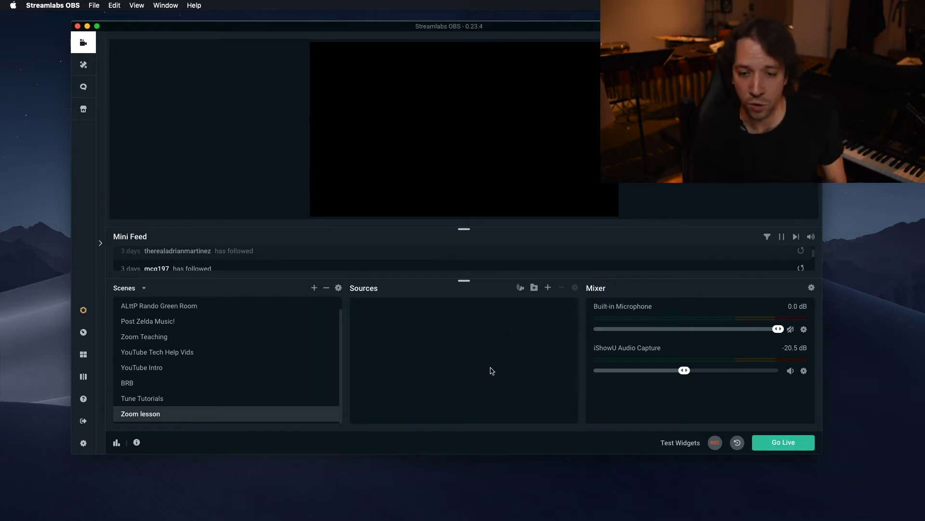
# Step: Add a new Video Capture Device source rather than an existing one, and name it webcammm
pyautogui.click(548, 288)
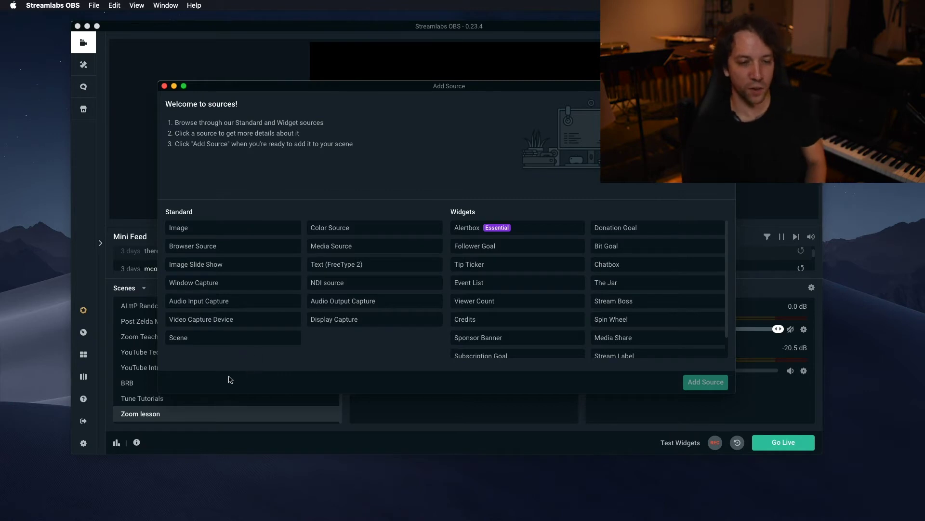
pyautogui.click(228, 324)
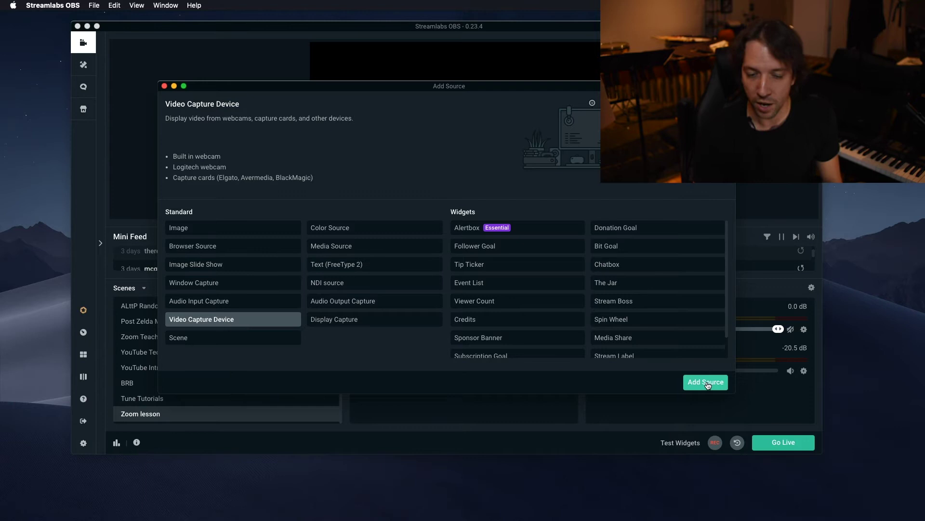
pyautogui.click(706, 383)
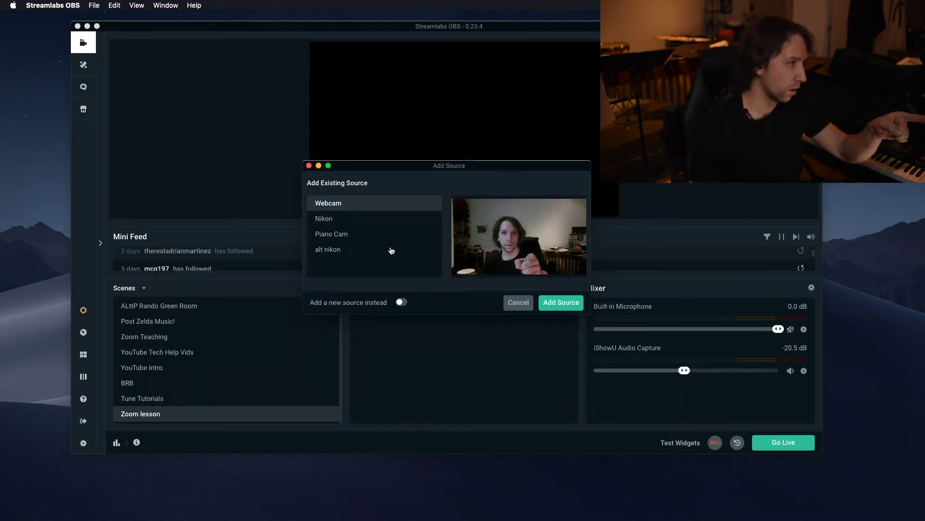
pyautogui.click(401, 302)
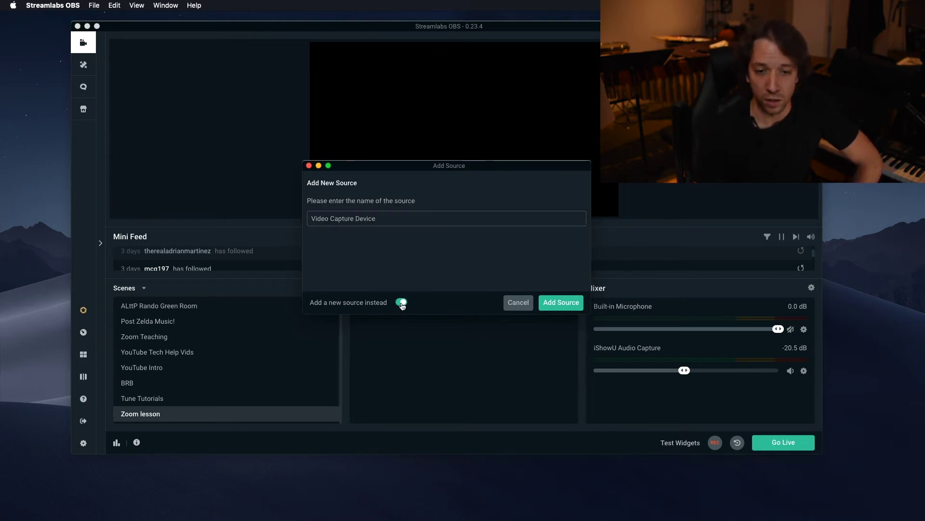
pyautogui.tripleClick(387, 217)
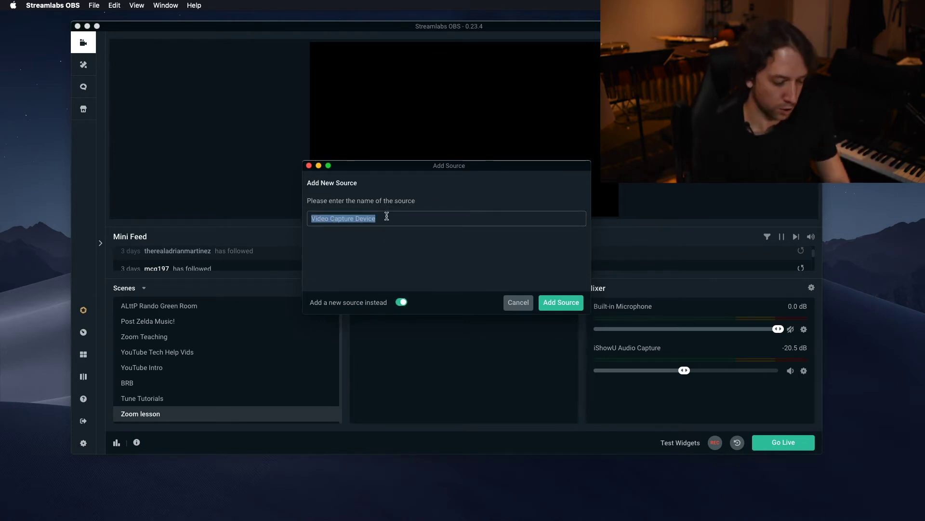
pyautogui.write('webcammm')
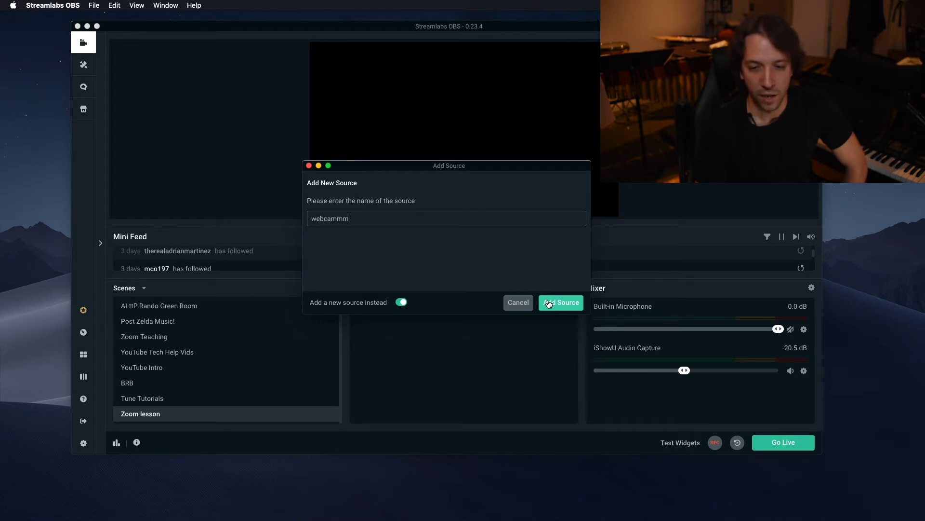
# Step: Create the webcammm source with the USB Live Camera device at the 1280x720 preset
pyautogui.click(549, 303)
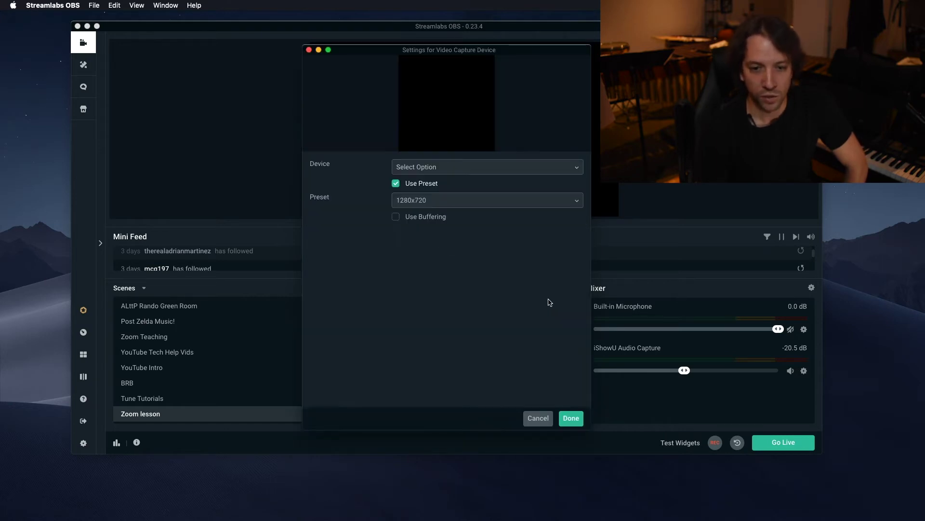
pyautogui.click(478, 172)
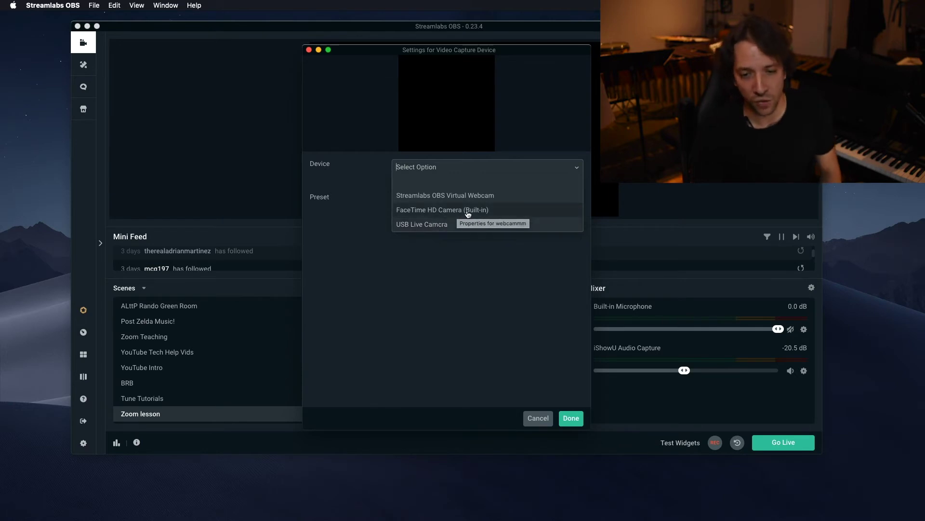
pyautogui.click(433, 225)
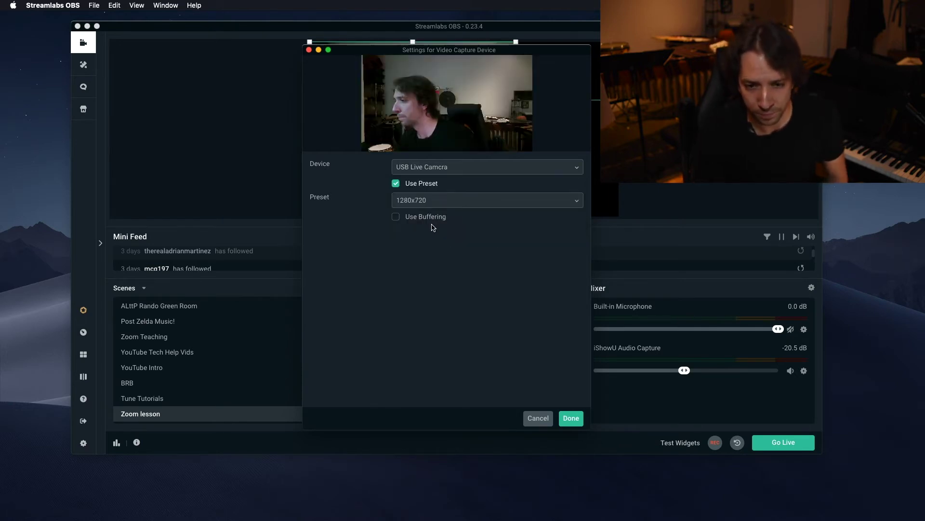
pyautogui.click(415, 200)
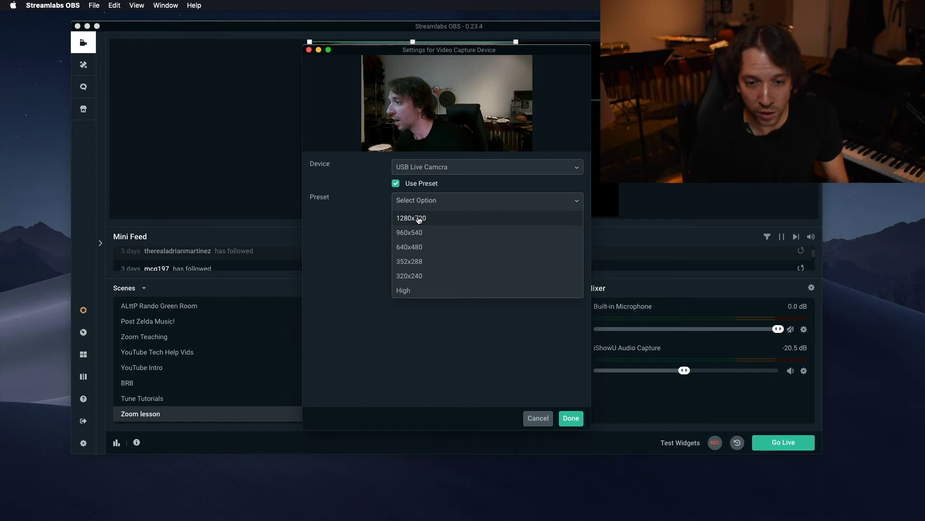
pyautogui.click(410, 217)
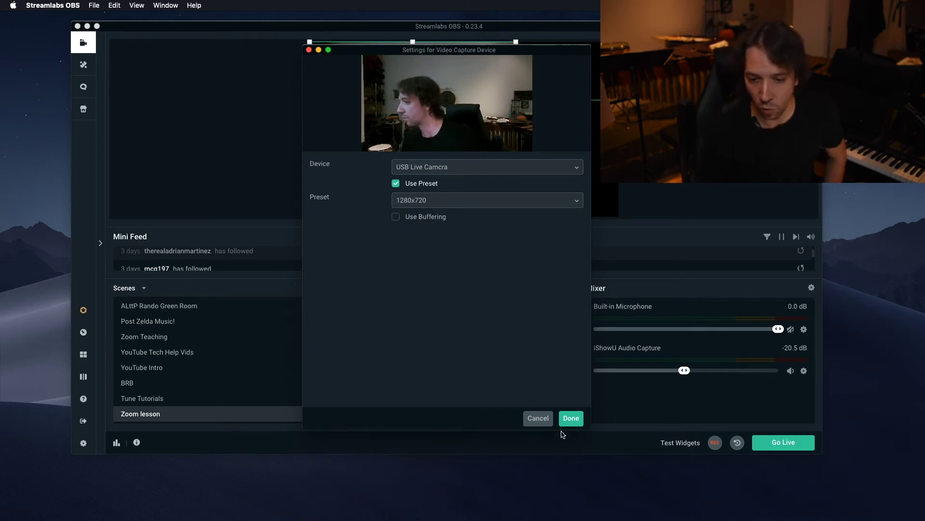
pyautogui.click(570, 418)
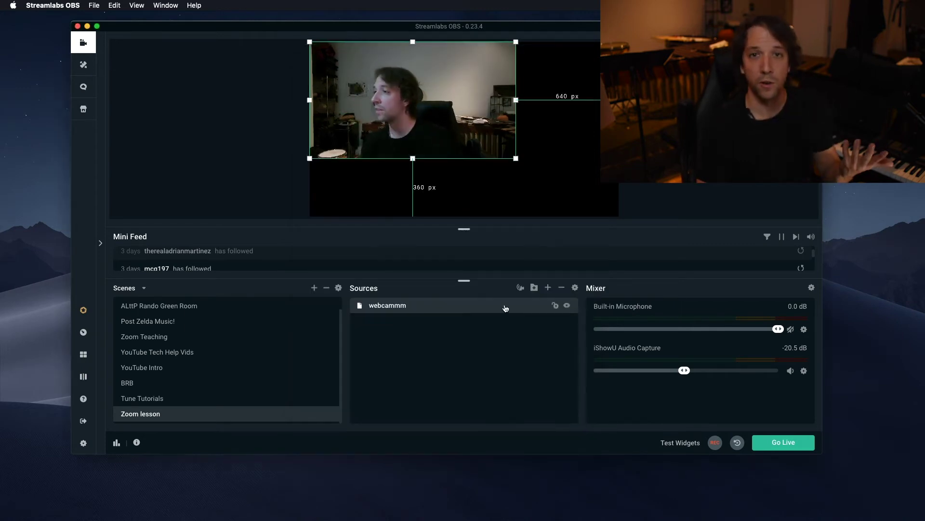
# Step: Resize and reposition the webcam image in the preview, then switch to the Zoom Teaching scene
pyautogui.moveTo(521, 160); pyautogui.dragTo(586, 137)
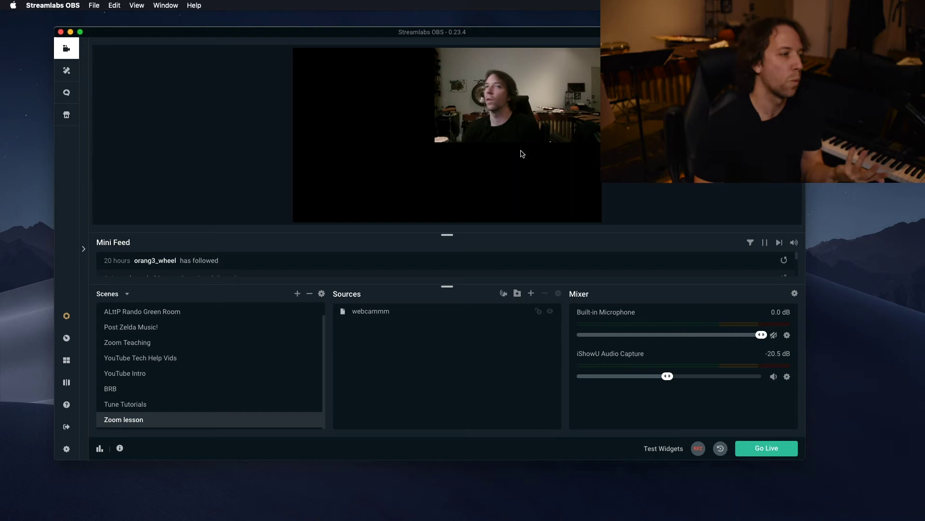
pyautogui.moveTo(504, 118)
pyautogui.mouseDown()
pyautogui.moveTo(443, 151)
pyautogui.moveTo(508, 124)
pyautogui.mouseUp()
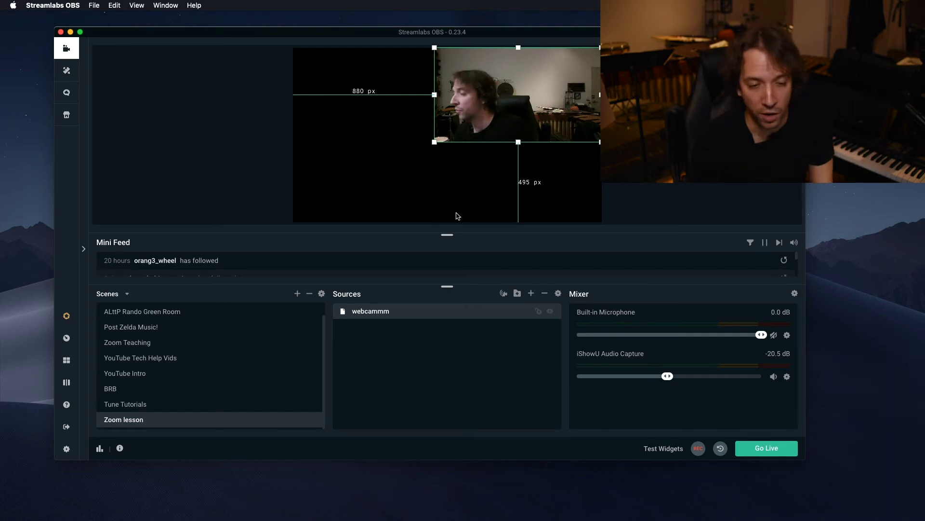
pyautogui.click(149, 343)
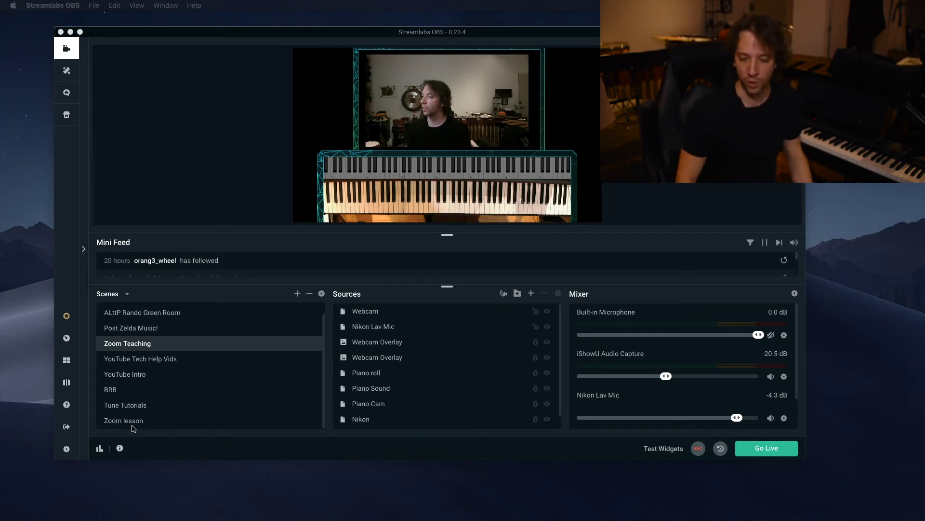
pyautogui.scroll(-1, 456, 396)
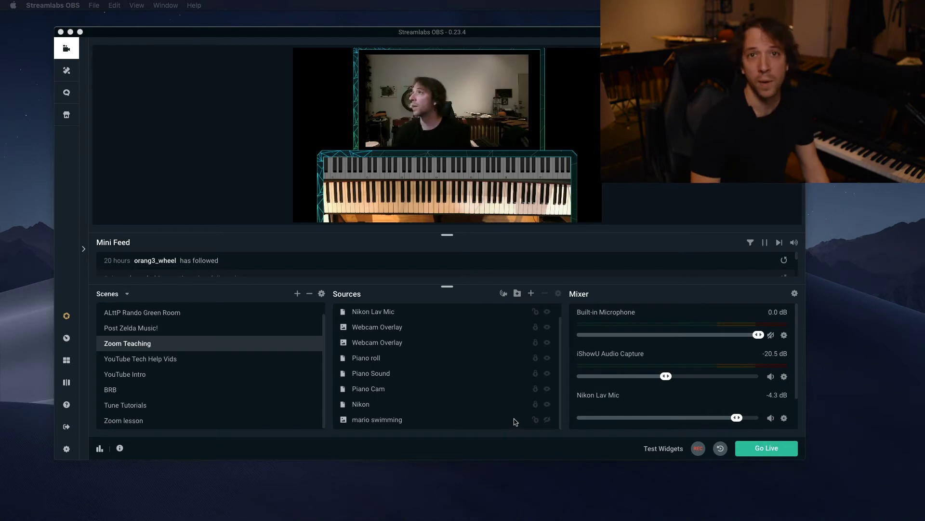
pyautogui.click(531, 295)
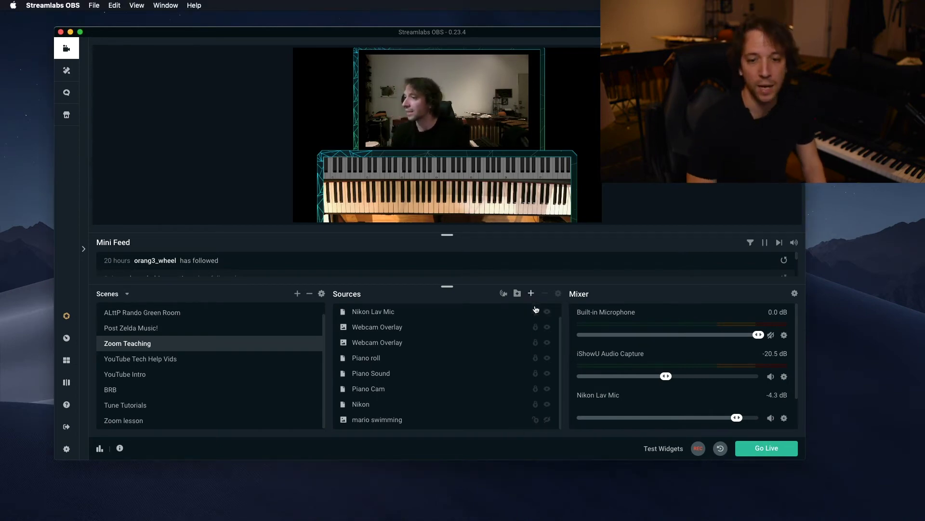
pyautogui.click(531, 293)
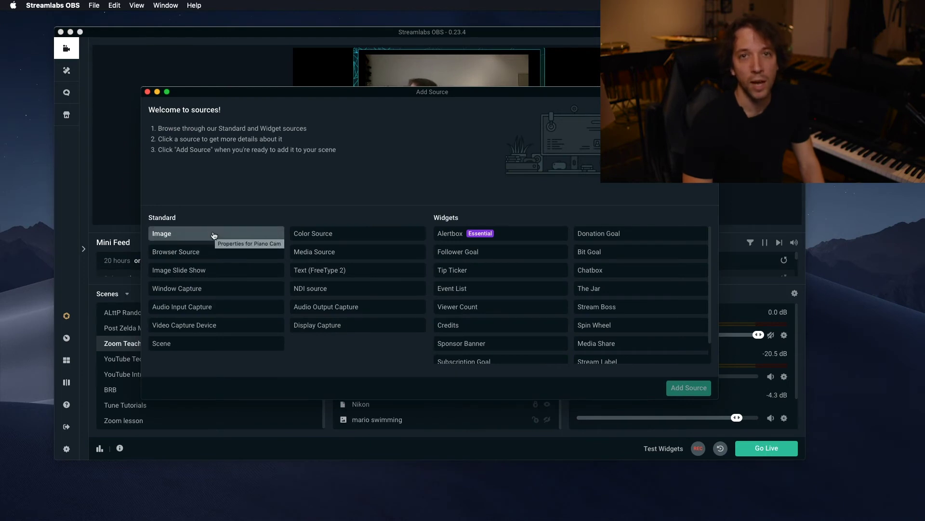
pyautogui.click(148, 91)
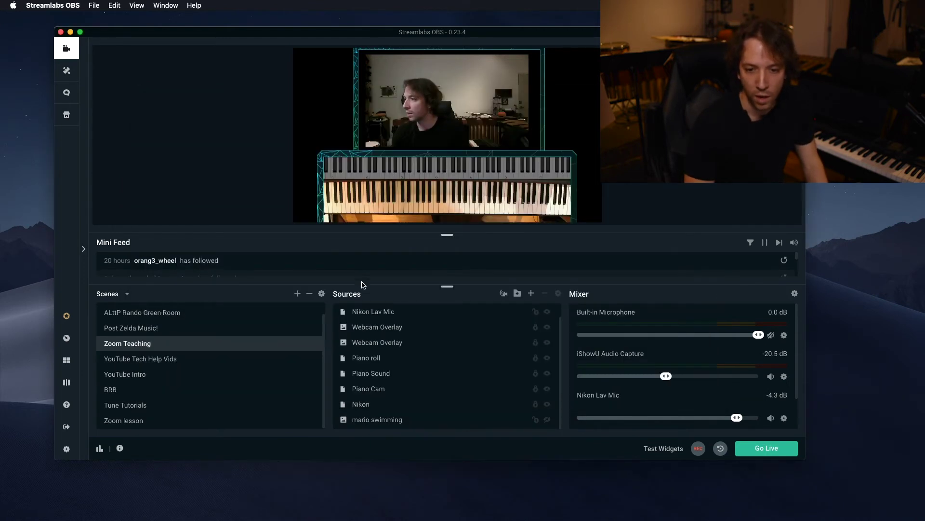
pyautogui.click(547, 420)
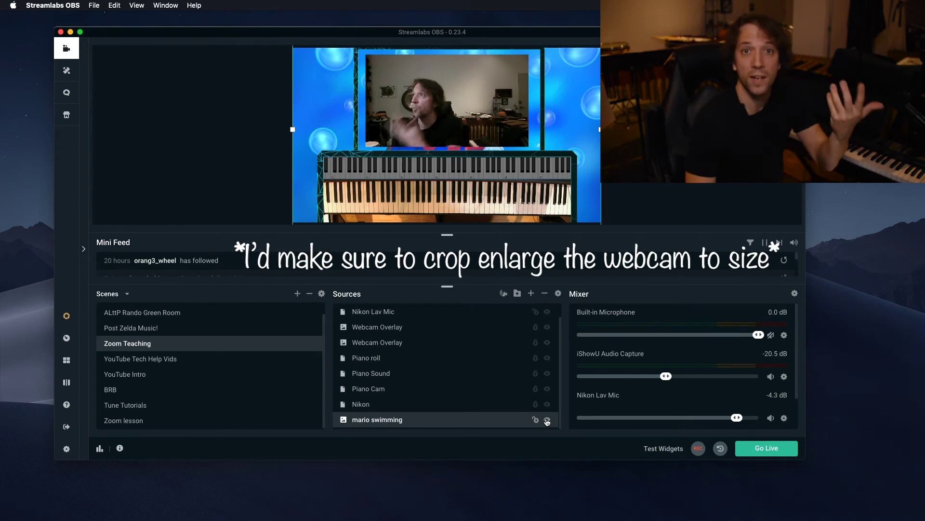
pyautogui.click(547, 420)
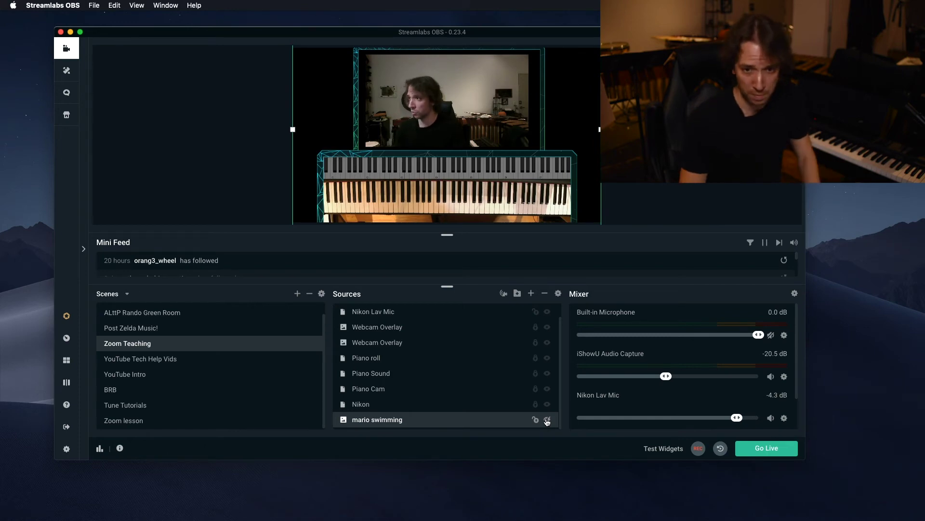
pyautogui.click(547, 420)
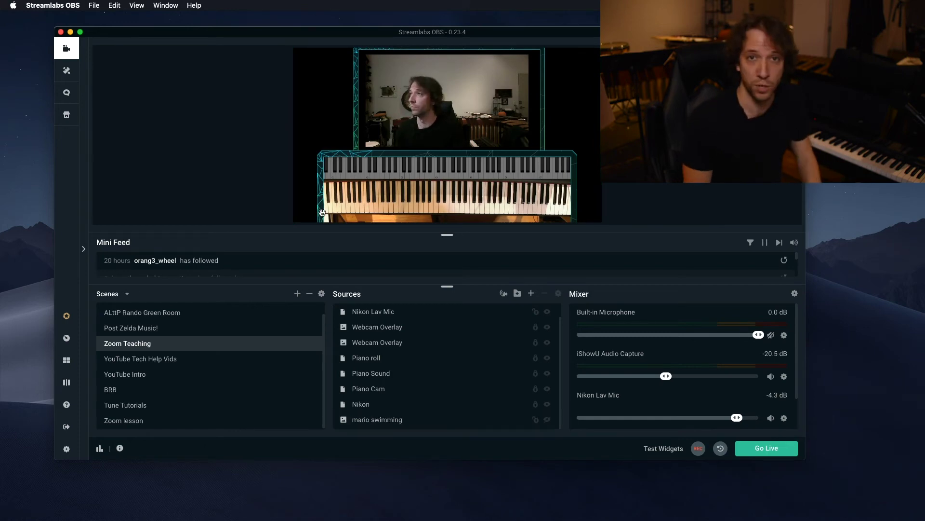
# Step: Start the virtual webcam from the Virtual Webcam page of Settings
pyautogui.click(67, 450)
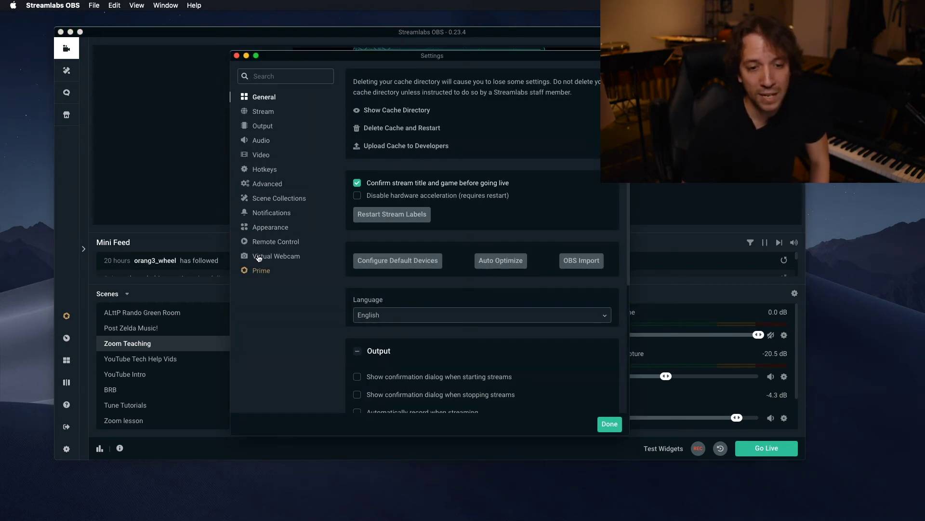
pyautogui.click(285, 260)
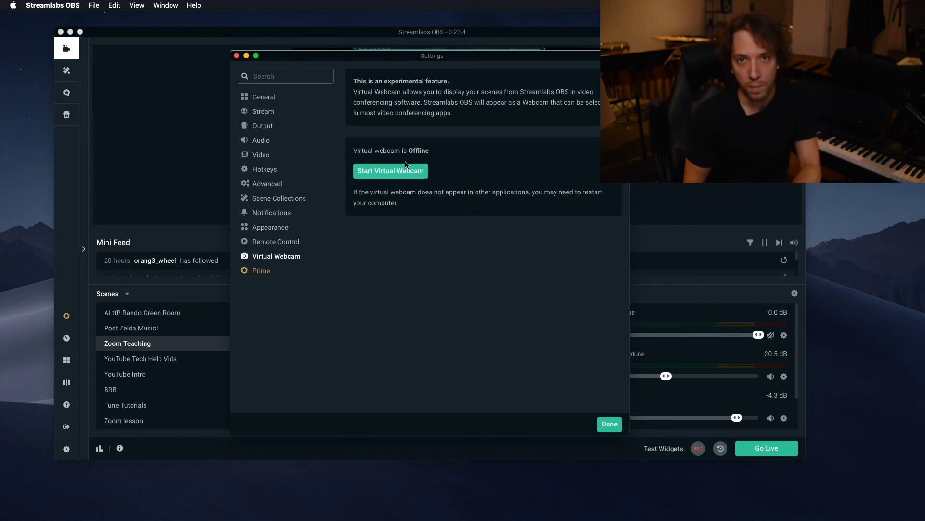
pyautogui.click(384, 178)
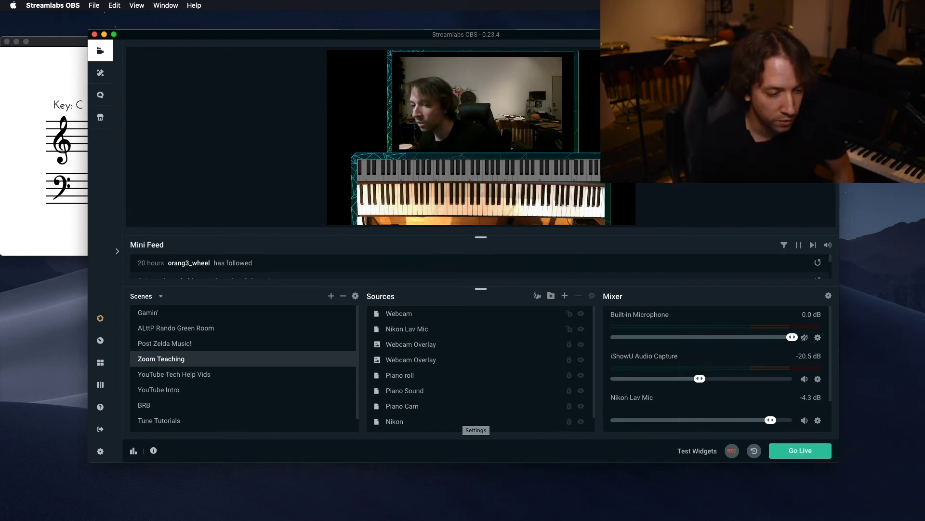
# Step: Start a new Zoom meeting with computer audio, using Streamlabs OBS Virtual Webcam as the camera
pyautogui.click(104, 519)
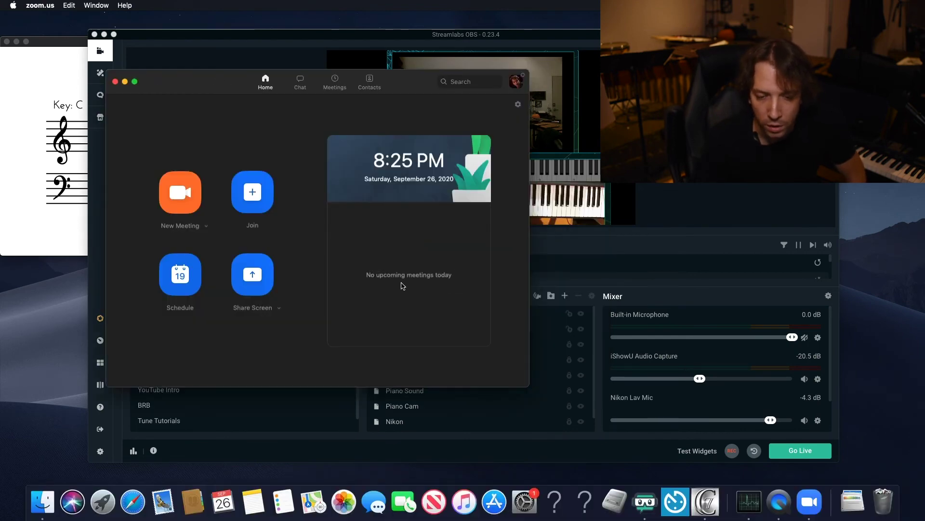
pyautogui.click(181, 190)
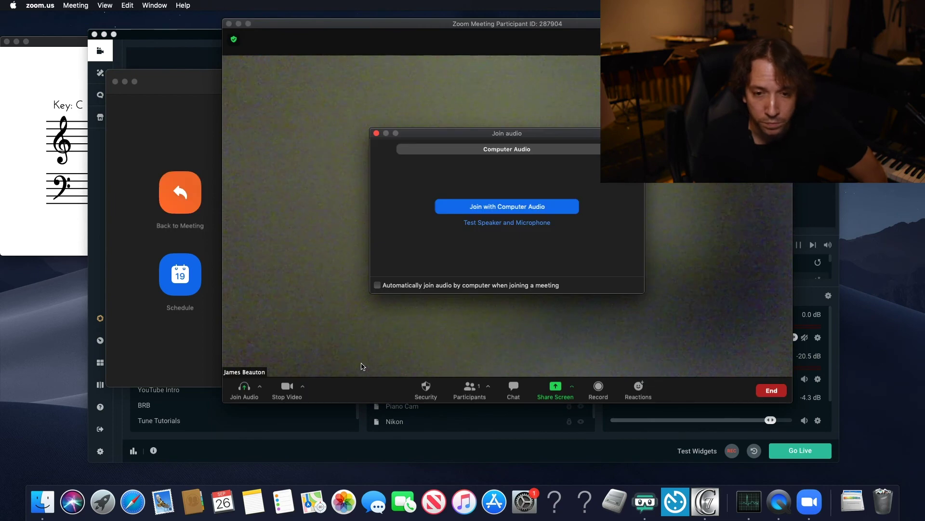
pyautogui.click(475, 207)
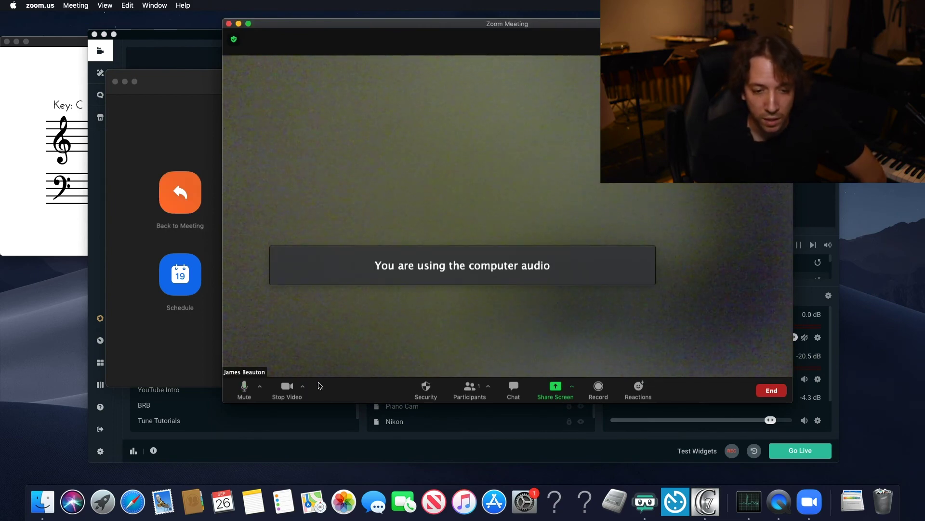
pyautogui.click(303, 386)
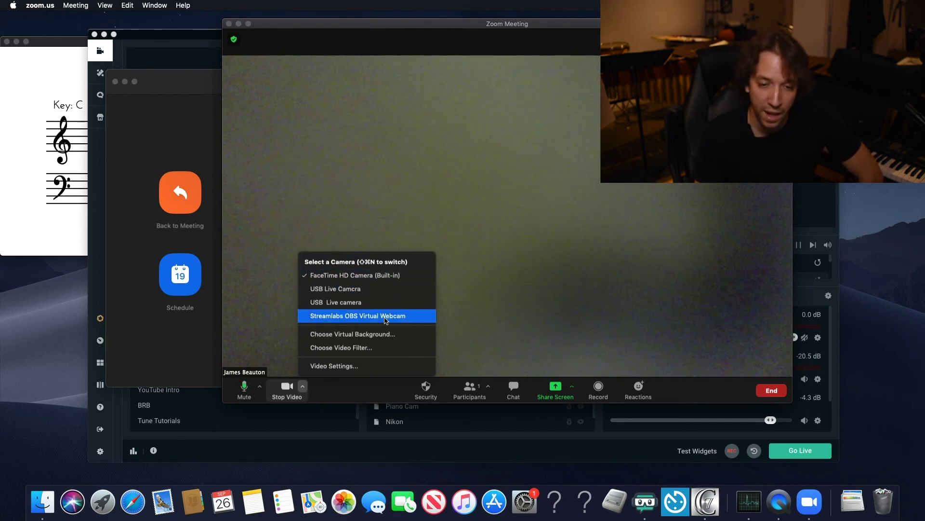
pyautogui.click(386, 316)
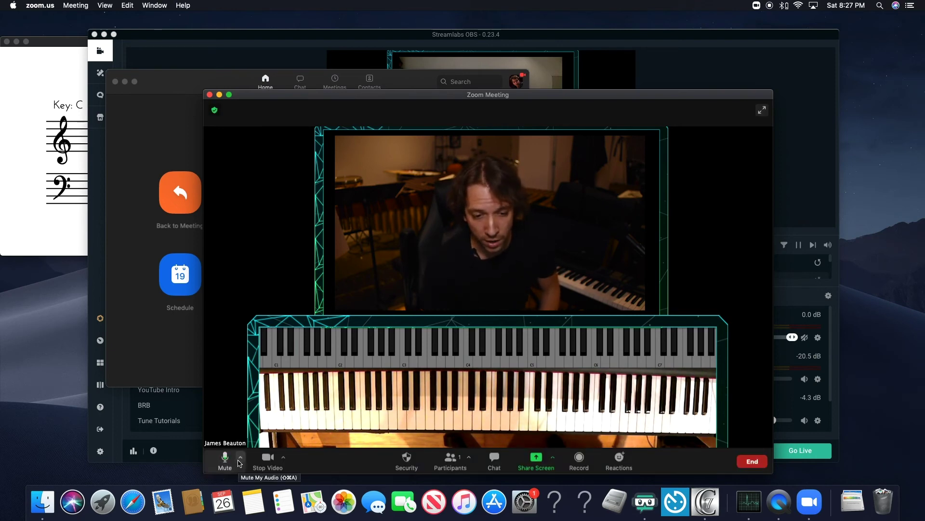
# Step: Switch Zoom's microphone from the built-in microphone to iShowU Audio Capture
pyautogui.click(241, 457)
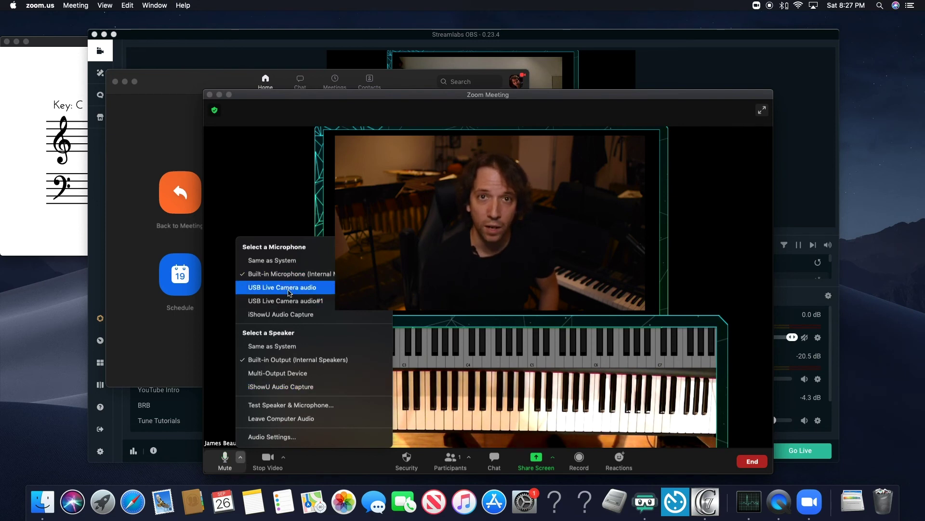
pyautogui.click(291, 274)
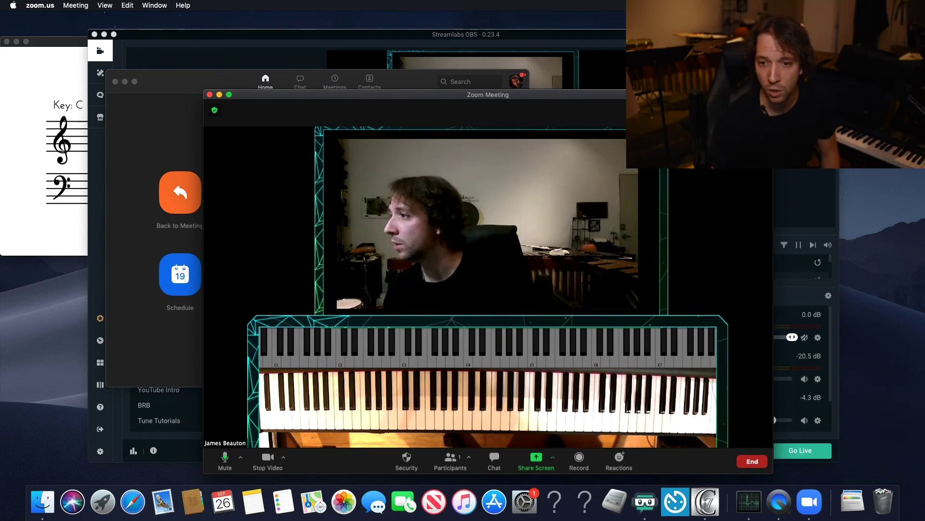
pyautogui.press('super+Tab')
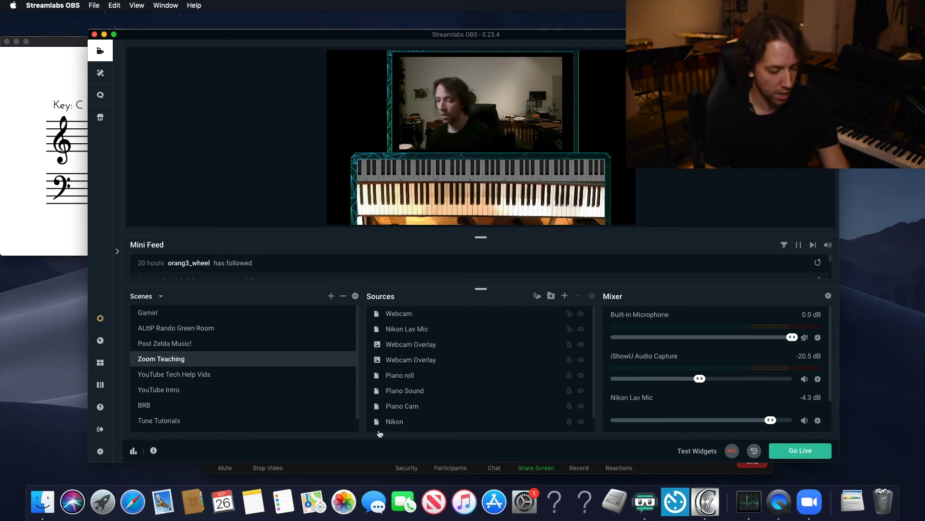
pyautogui.press('super+Tab')
pyautogui.click(241, 457)
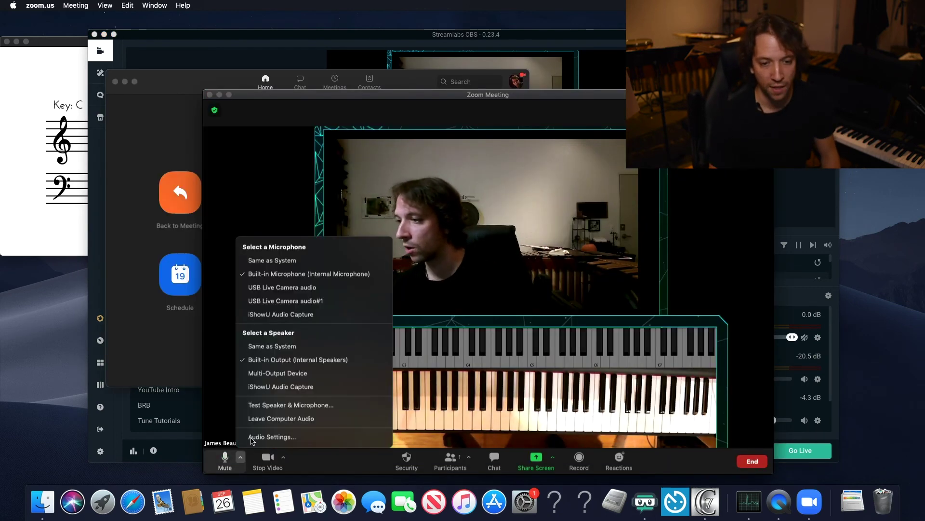
pyautogui.click(281, 314)
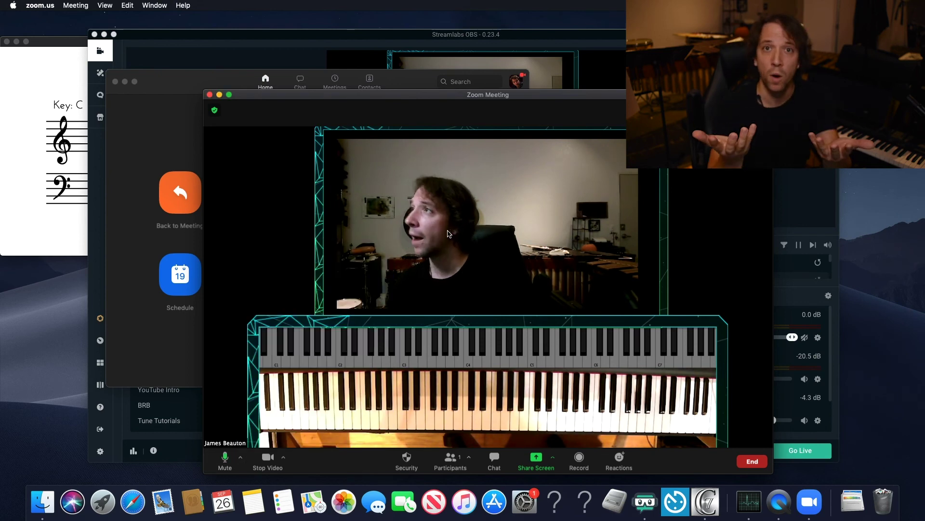